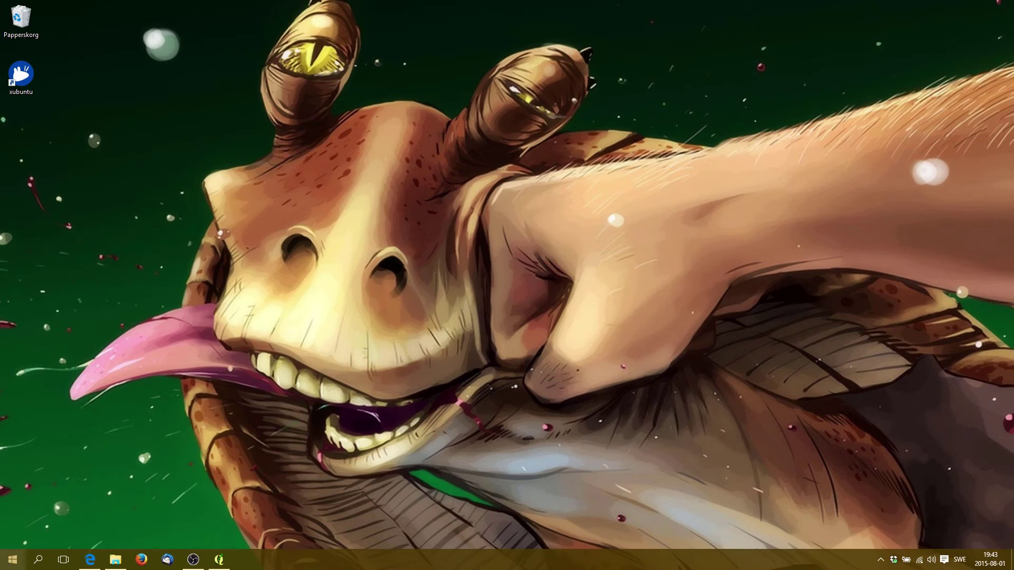
Check in Device Manager that the LOCOSYS GPS receiver uses port COM6, then return to QGIS.
click(13, 559)
text(enhets)
click(77, 302)
click(58, 262)
click(144, 281)
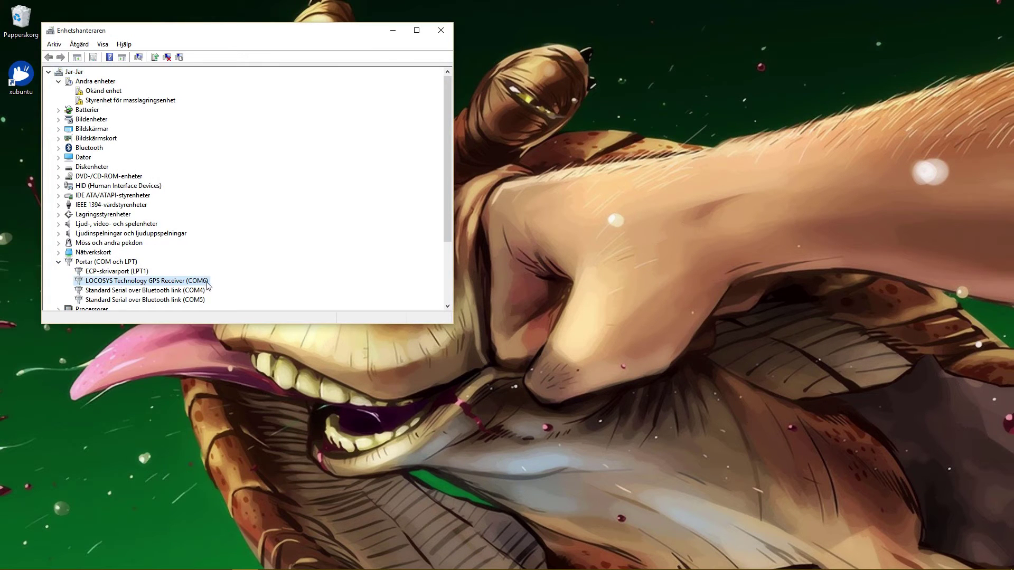
click(441, 30)
key(alt+Tab)
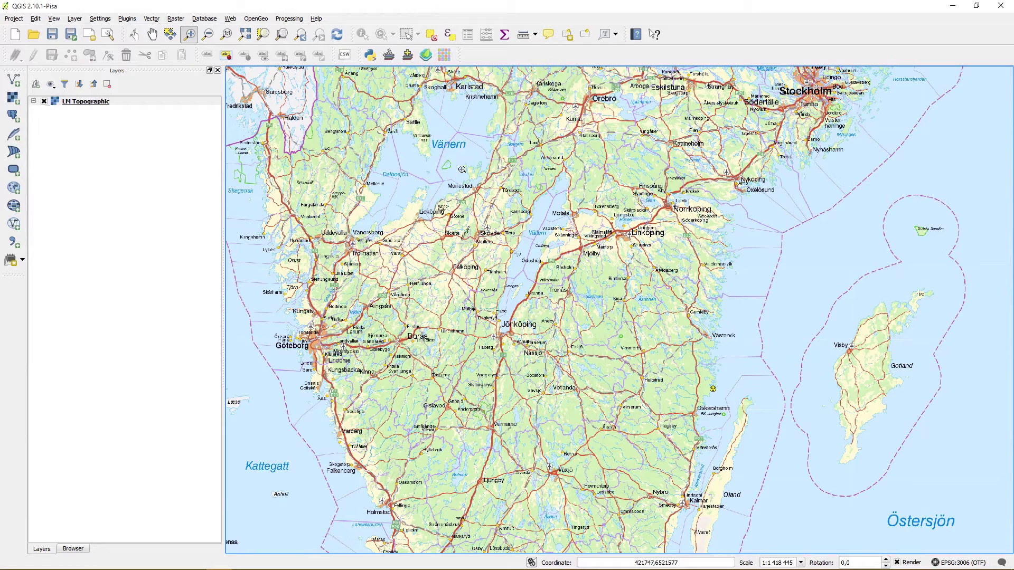
Show the GPS Information panel and enlarge it below the layer list.
right_click(578, 57)
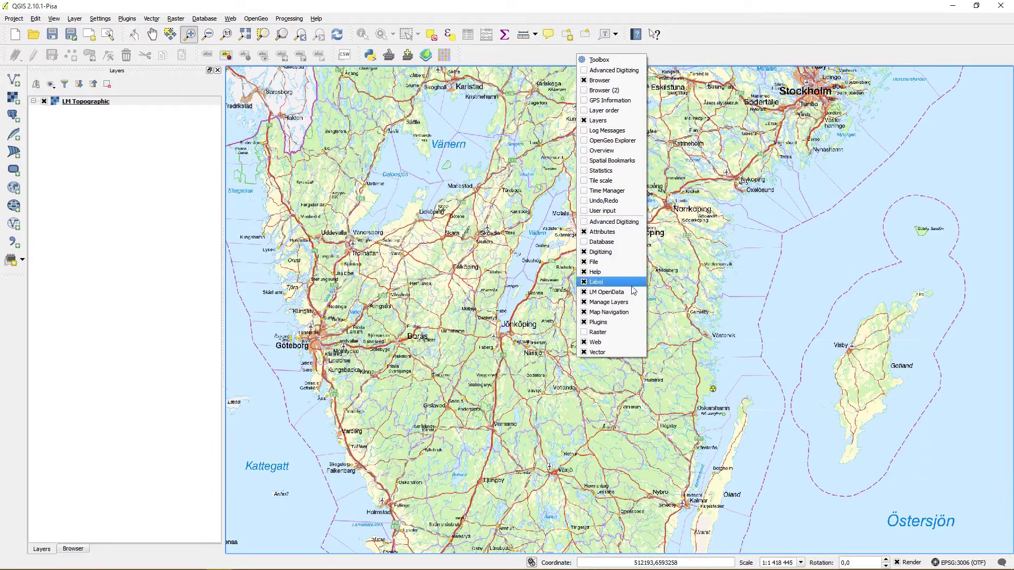
click(596, 102)
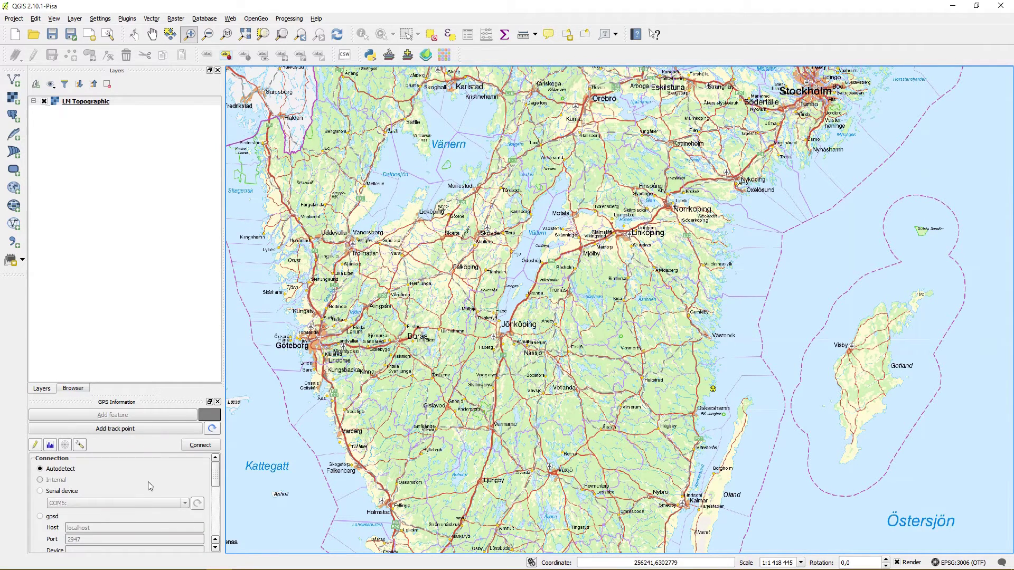
drag(129, 393, 174, 216)
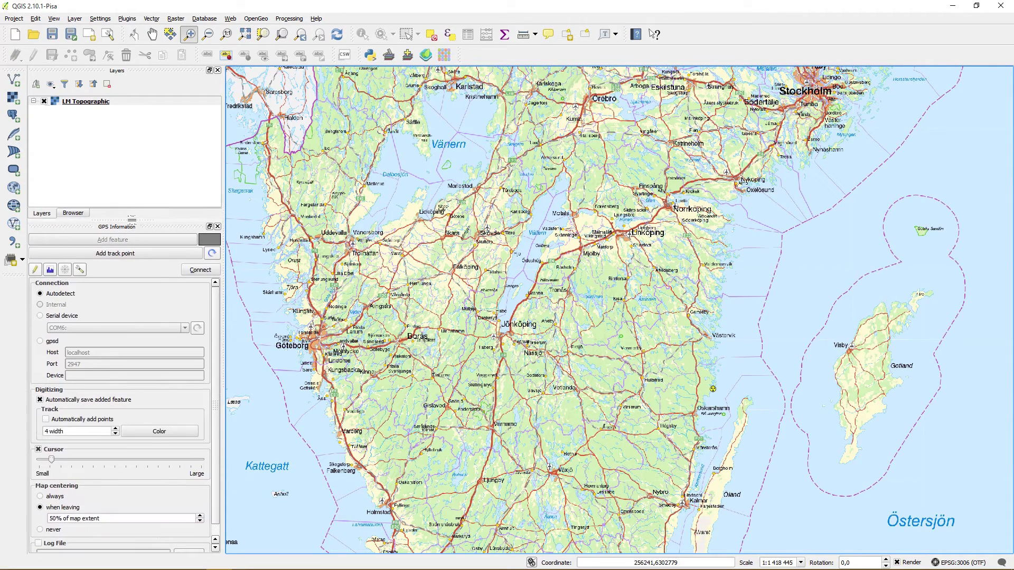
Browse the position, signal and sky plot tabs, ending on the Options tab.
click(34, 269)
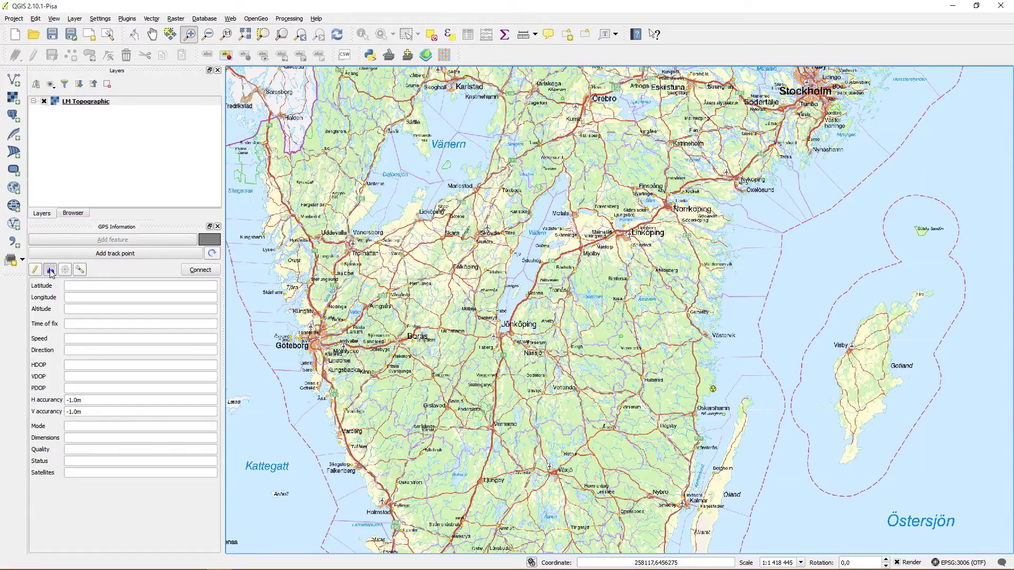
click(50, 270)
click(65, 271)
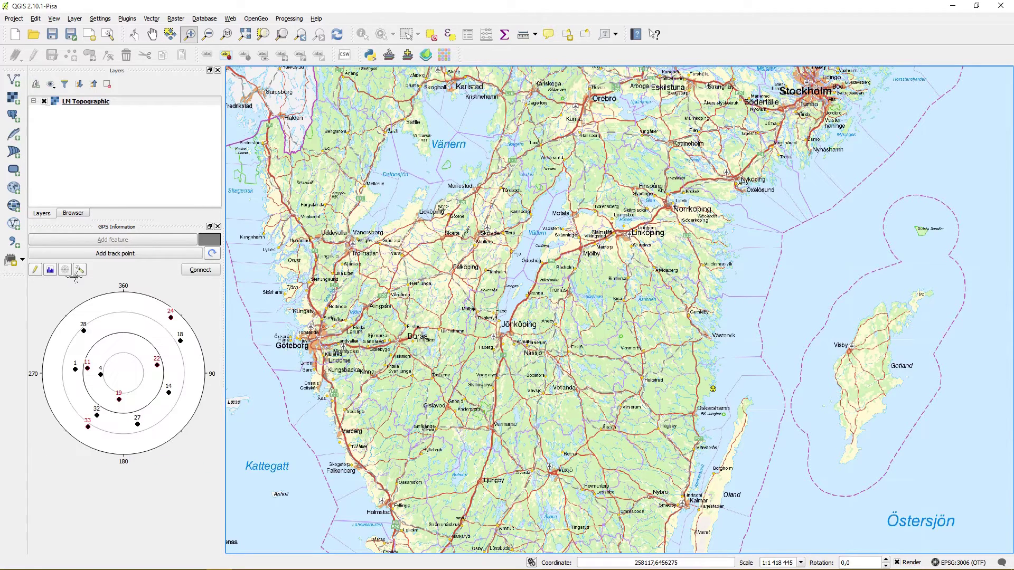
click(81, 272)
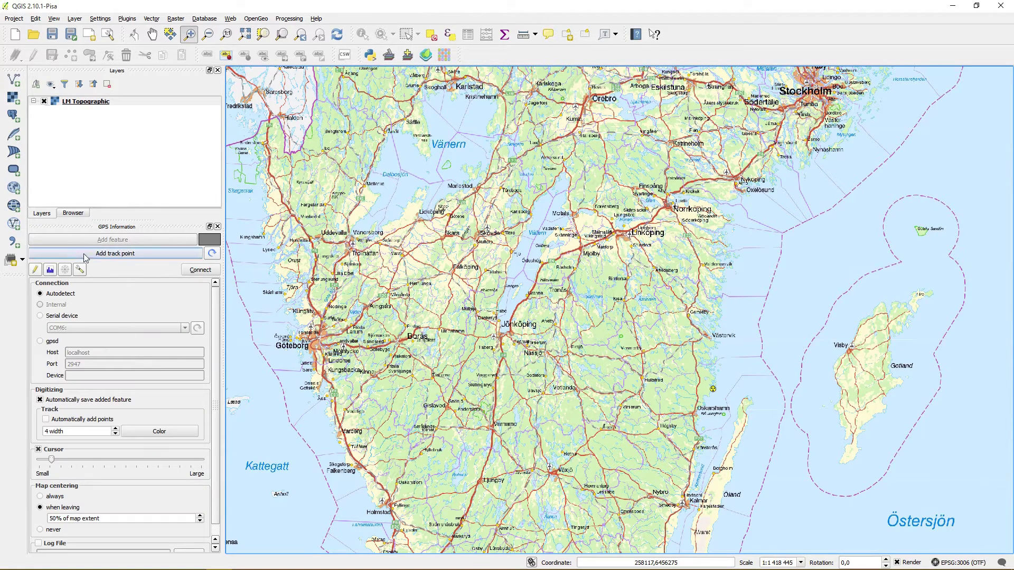
Connect QGIS to the GPS receiver as a serial device on COM6.
click(62, 315)
click(181, 328)
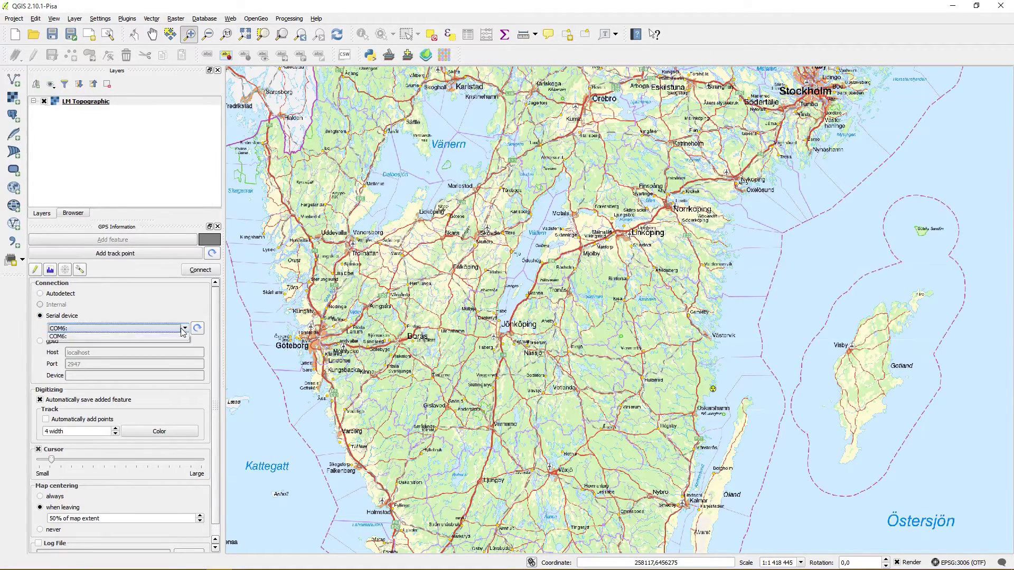
click(180, 328)
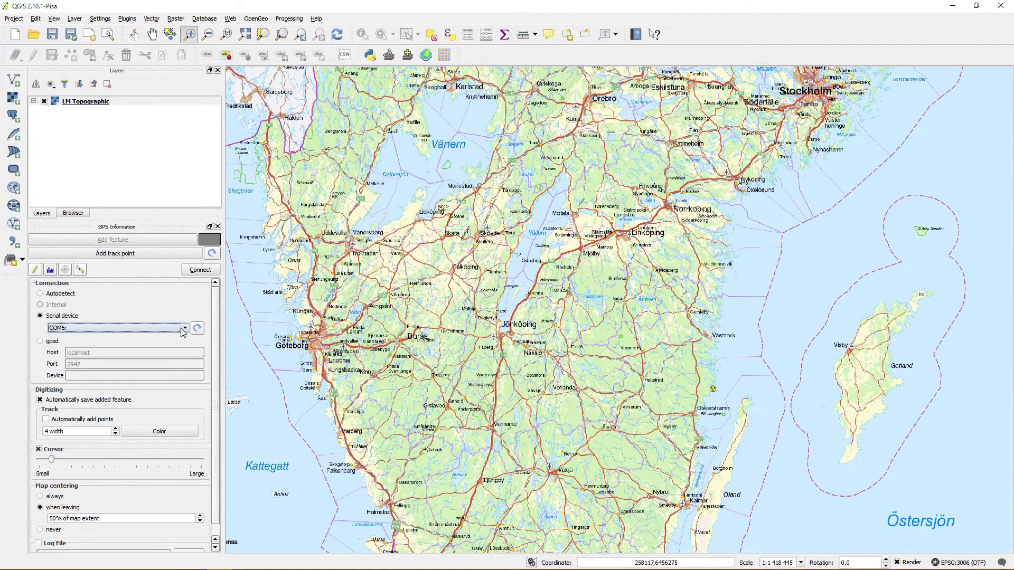
click(200, 272)
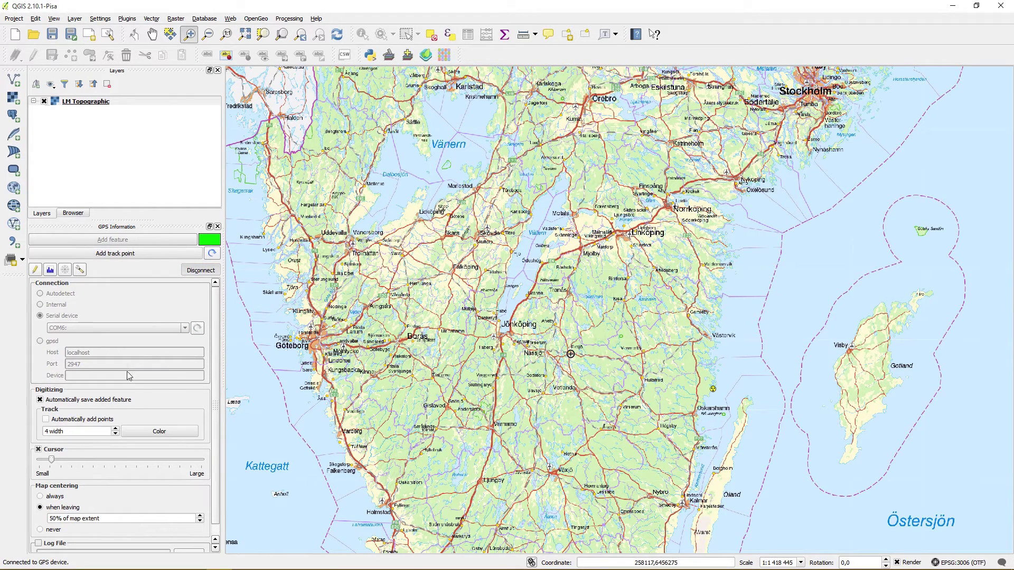
Enlarge the GPS position cursor and pan the map to show it.
scroll(105, 380, down, 1)
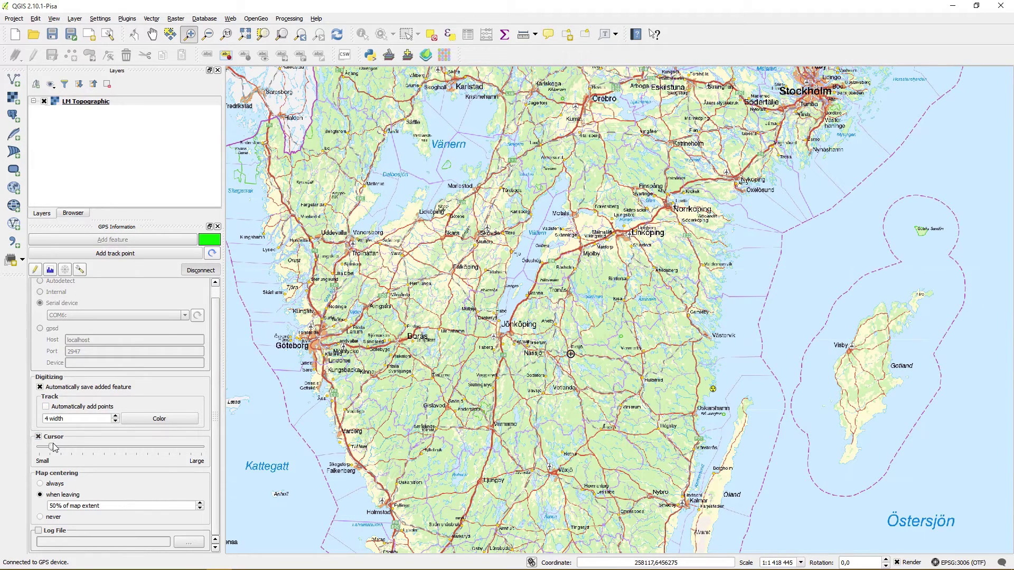
drag(54, 447, 103, 449)
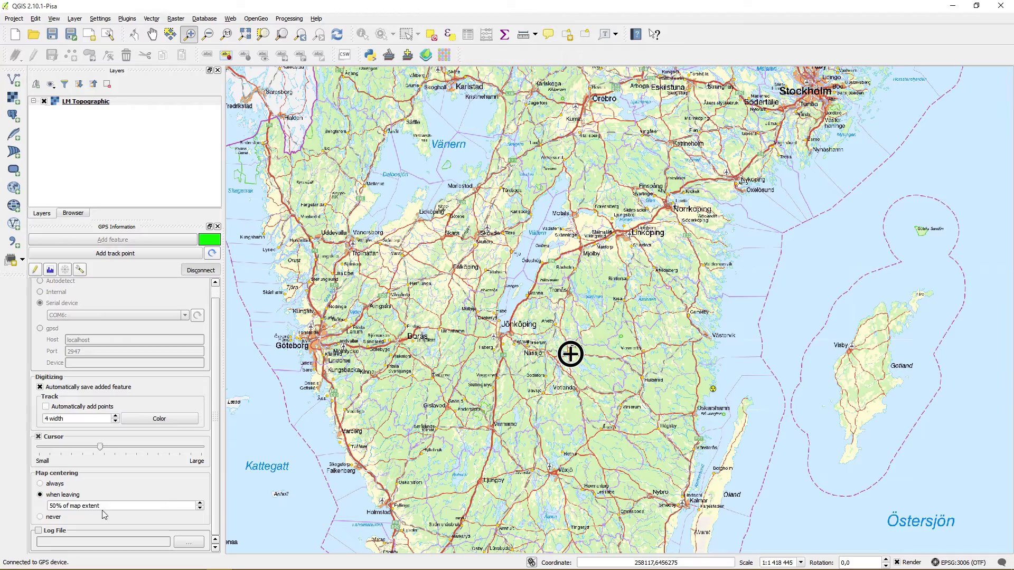
drag(349, 369, 687, 375)
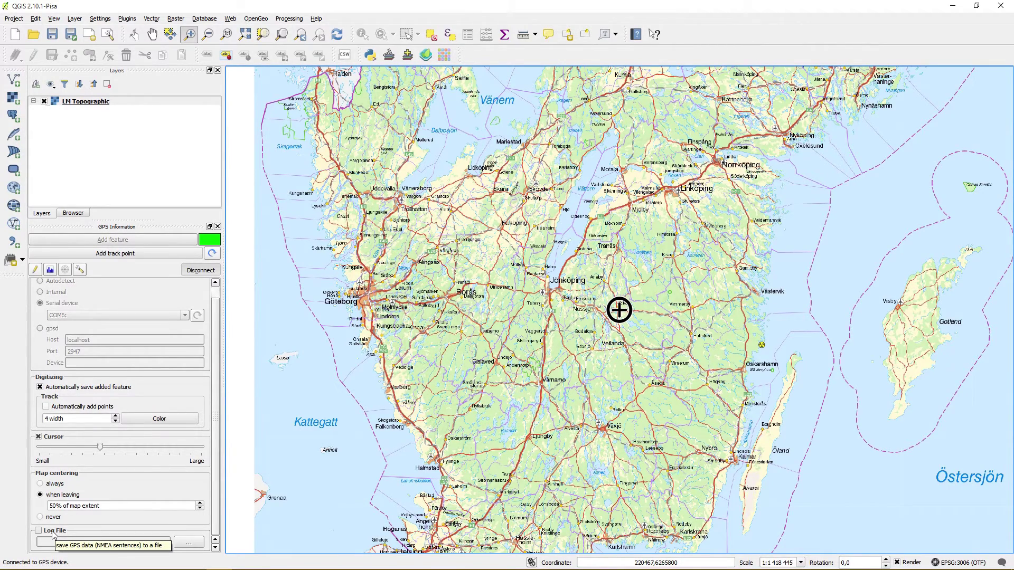
Check the live sky plot, signal strength and position readings, then return to Options.
scroll(216, 395, up, 1)
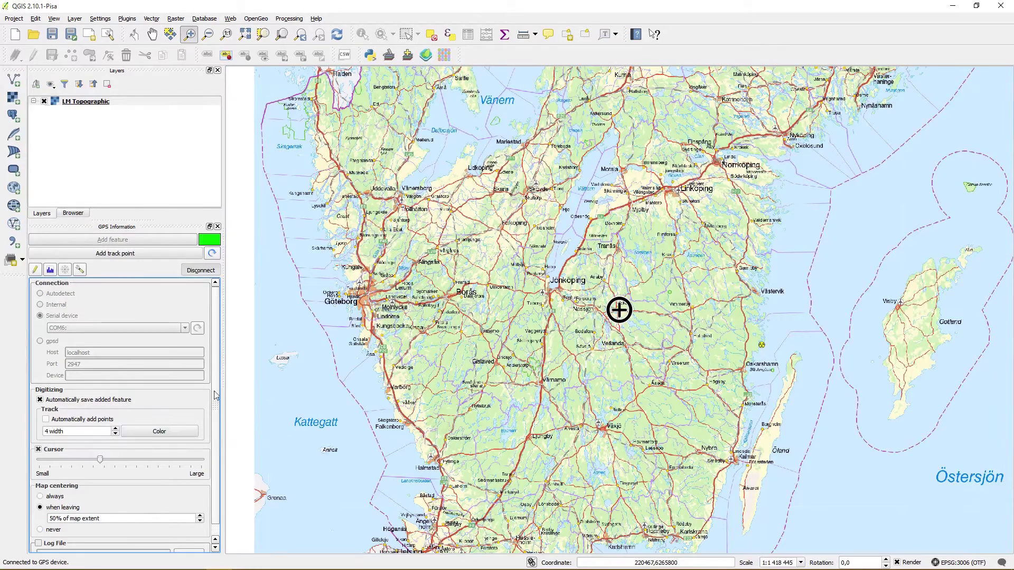
click(65, 269)
click(50, 269)
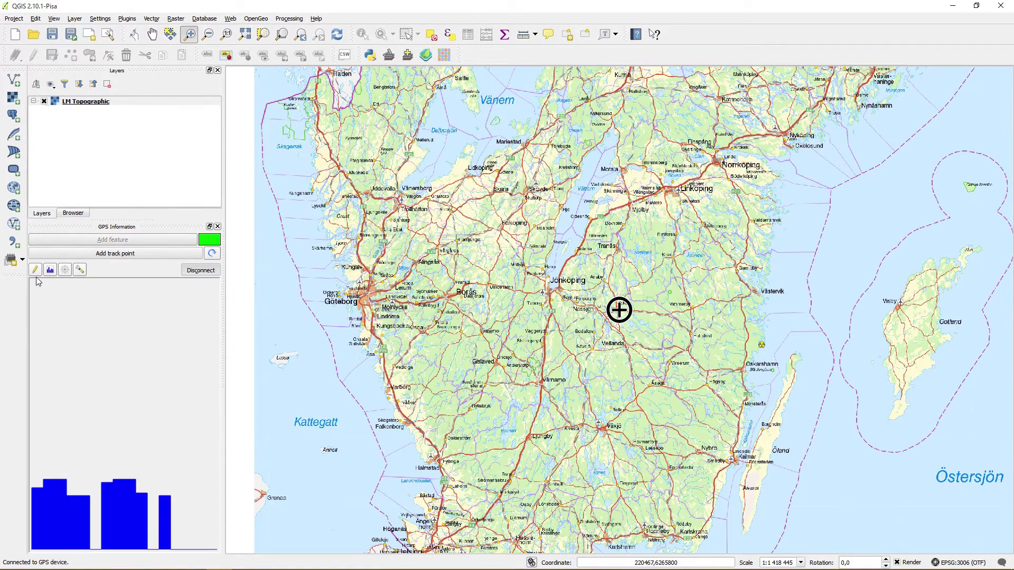
click(35, 270)
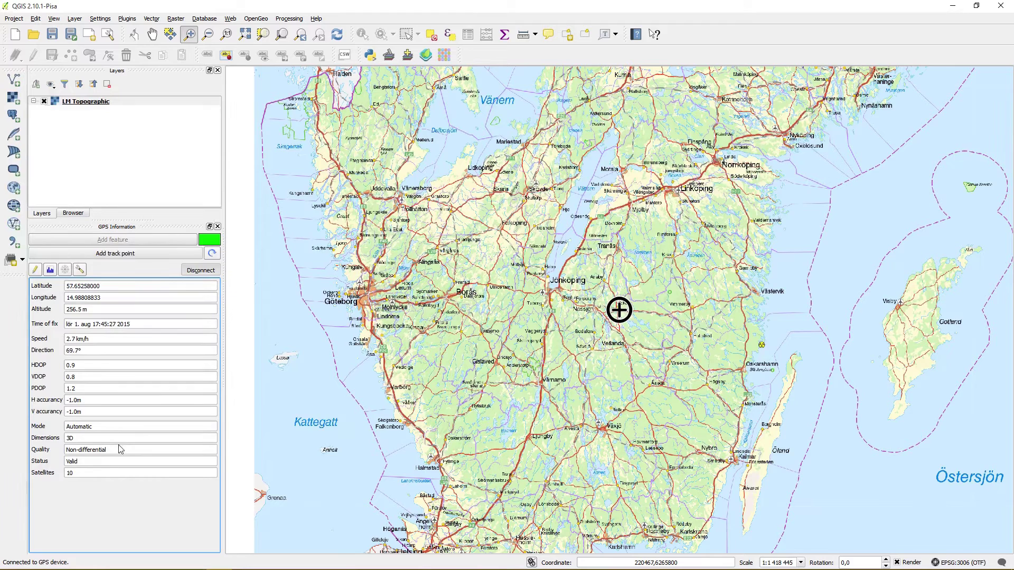
click(83, 270)
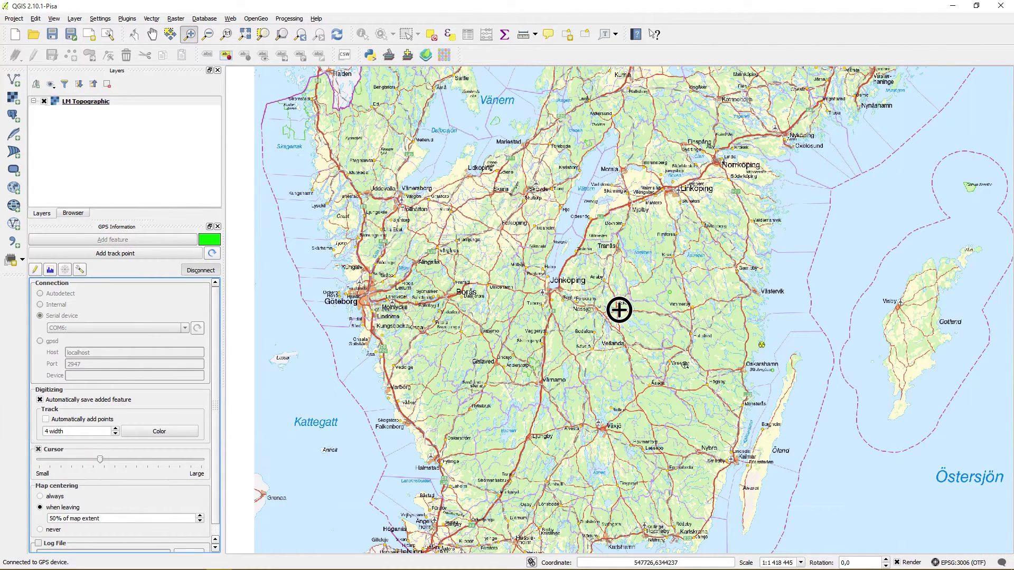
Zoom in around the GPS marker near Eksjö to about 1:175.
scroll(621, 305, up, 4)
scroll(517, 254, up, 7)
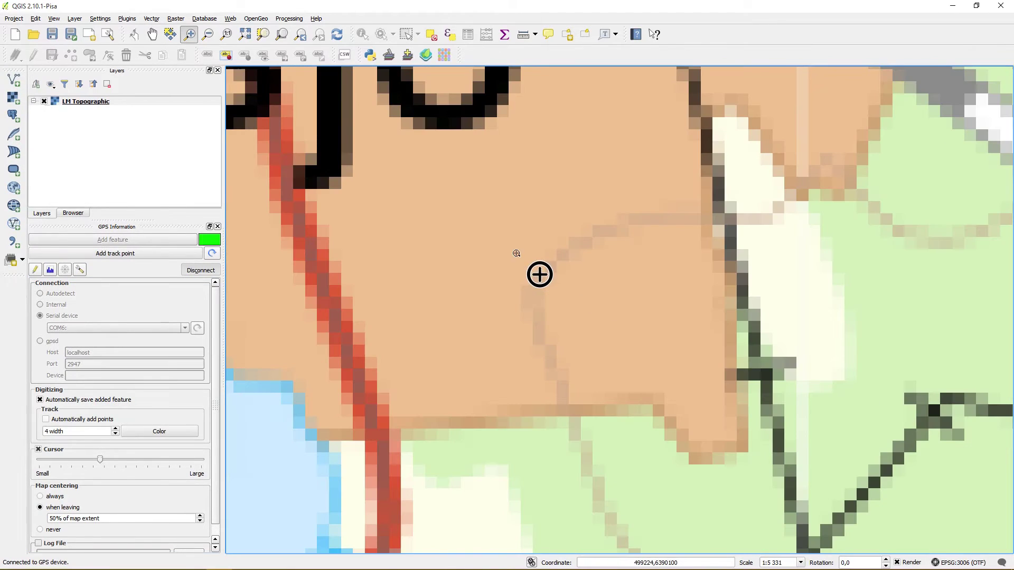
drag(526, 222, 634, 366)
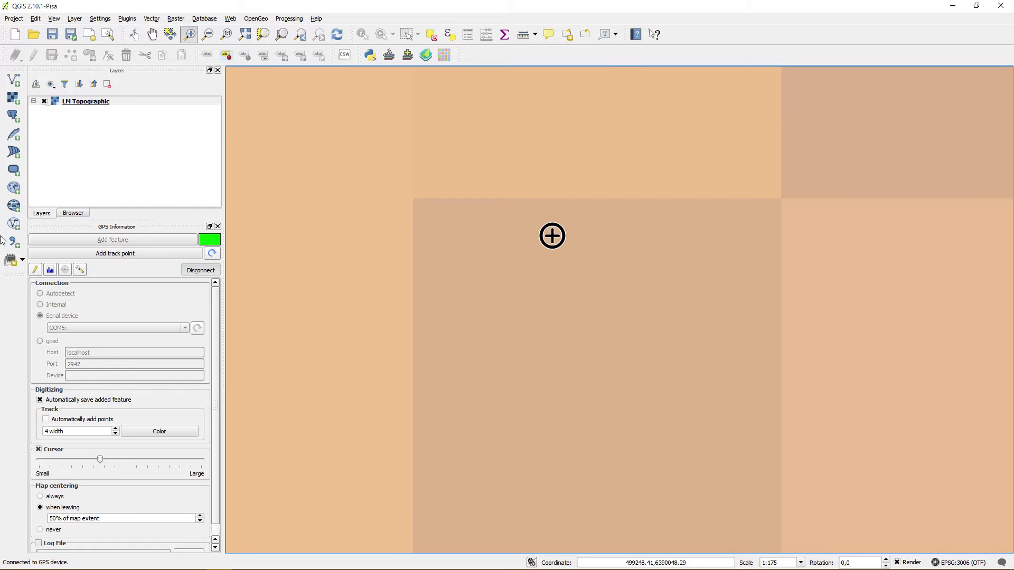
Create a temporary scratch layer named 'point'.
click(12, 260)
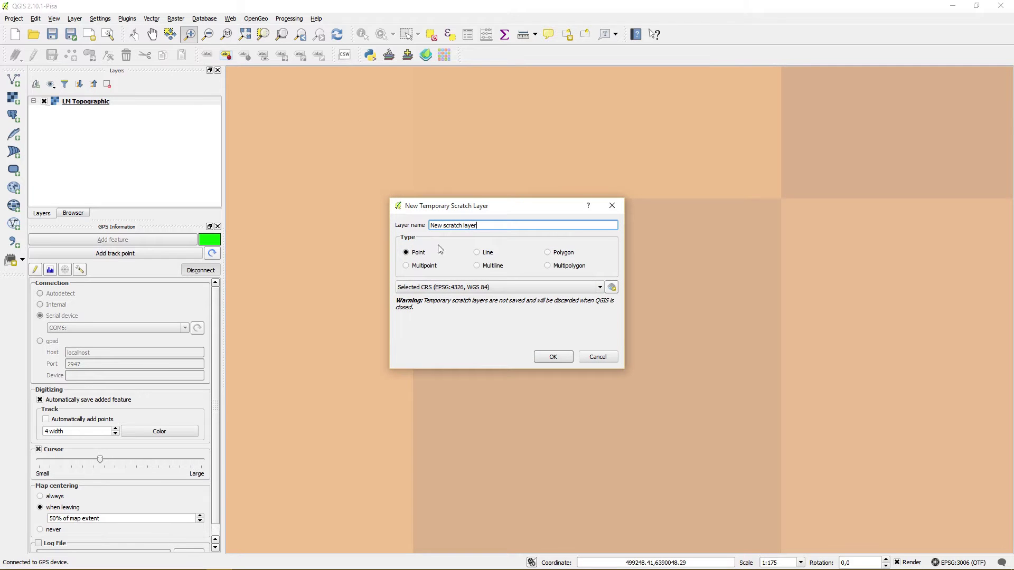
key(ctrl+a)
text(point)
key(Return)
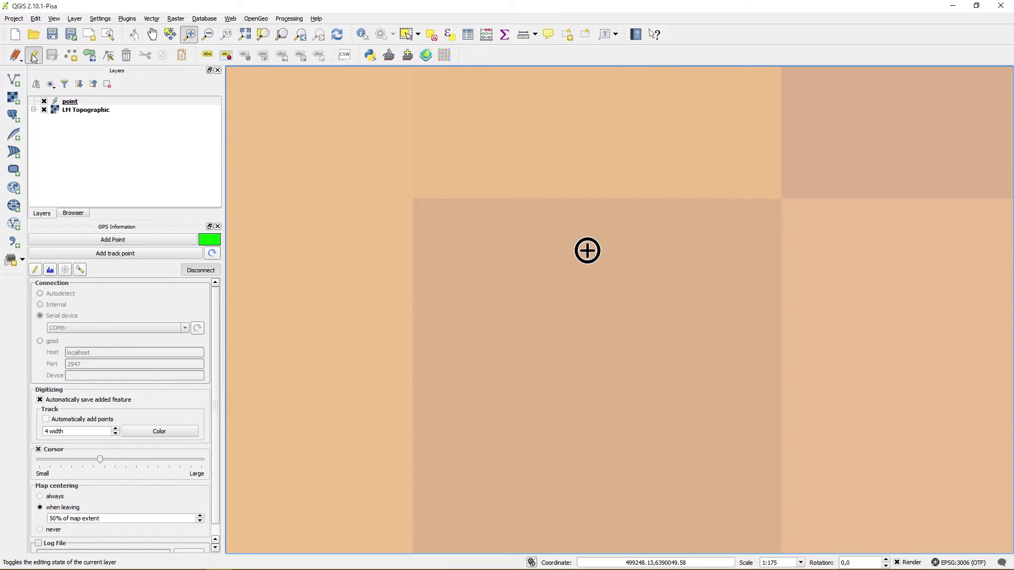
Add a GPS point, turn off automatic feature saving, and save the layer's edits.
click(113, 240)
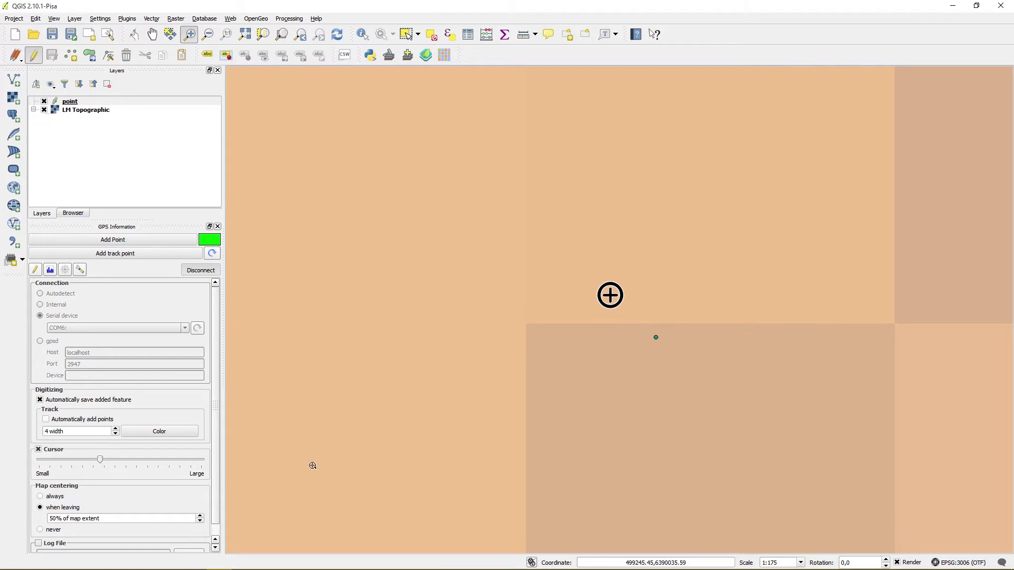
click(33, 55)
click(33, 54)
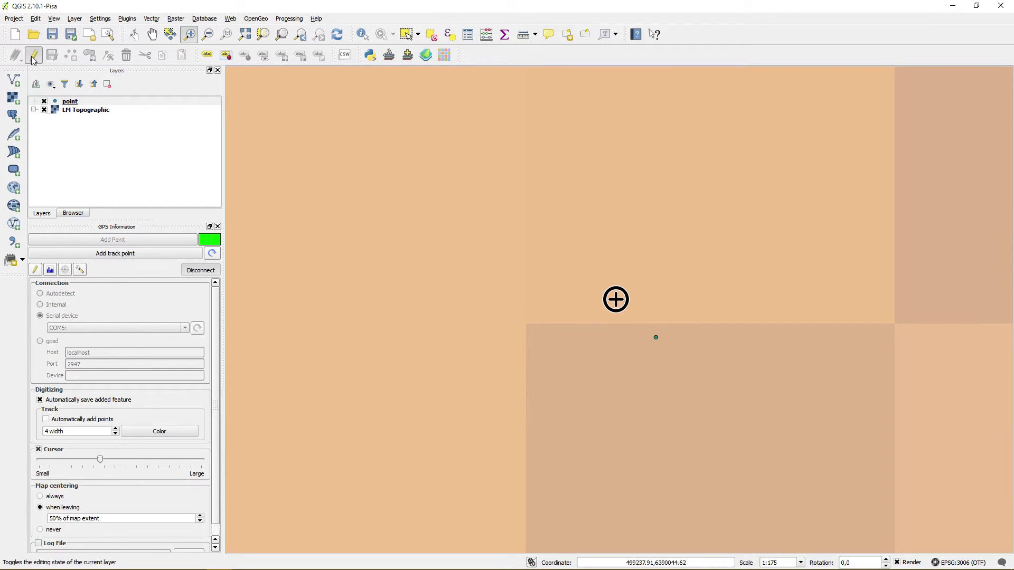
click(41, 400)
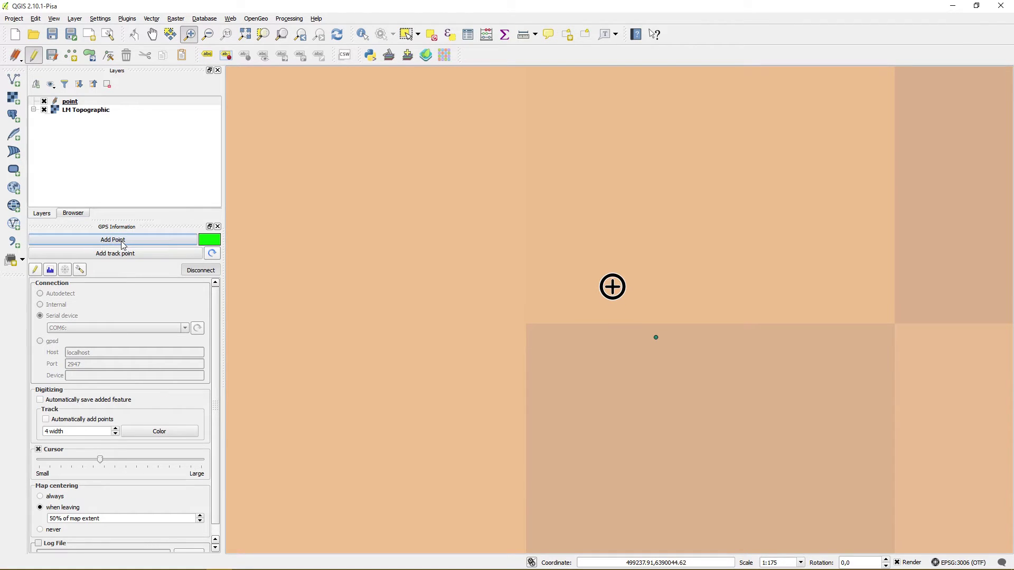
click(34, 57)
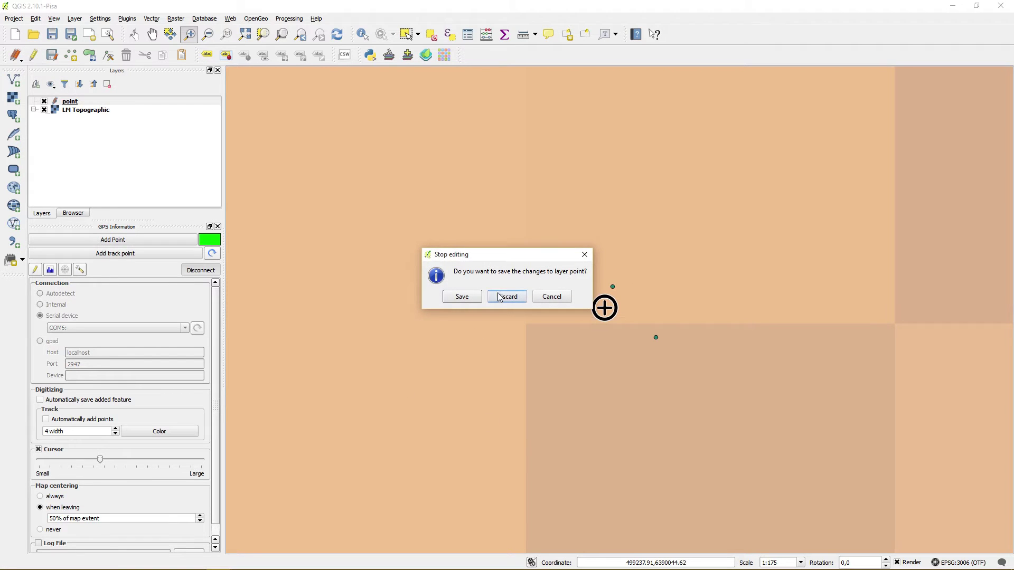
click(462, 299)
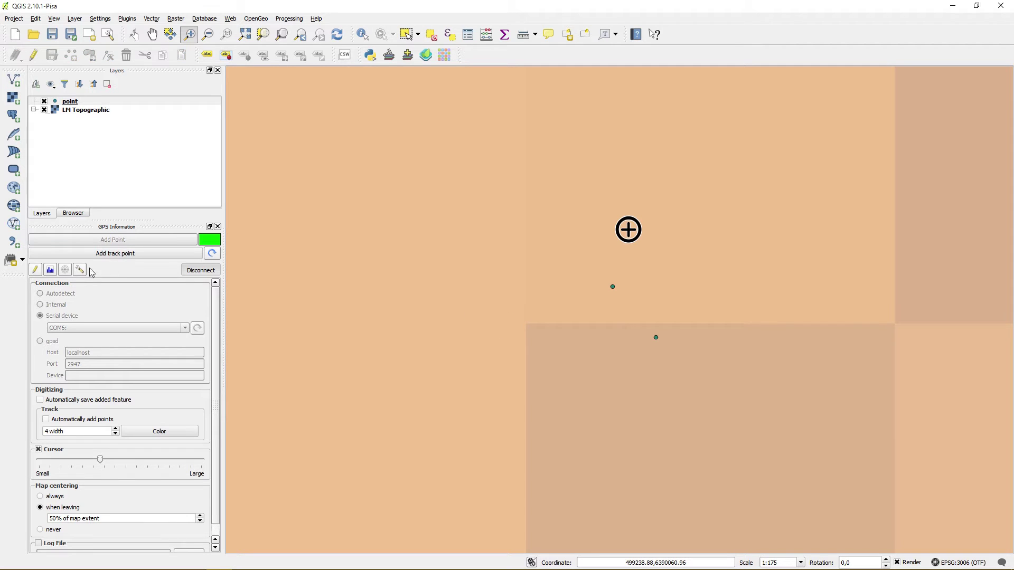
Create a line-type temporary scratch layer named 'line'.
click(12, 259)
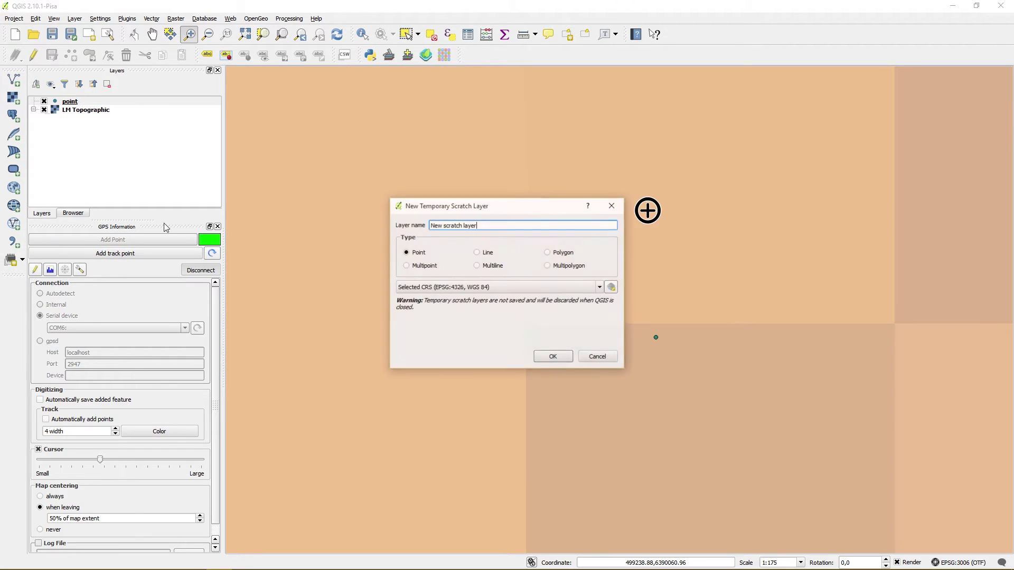
click(486, 253)
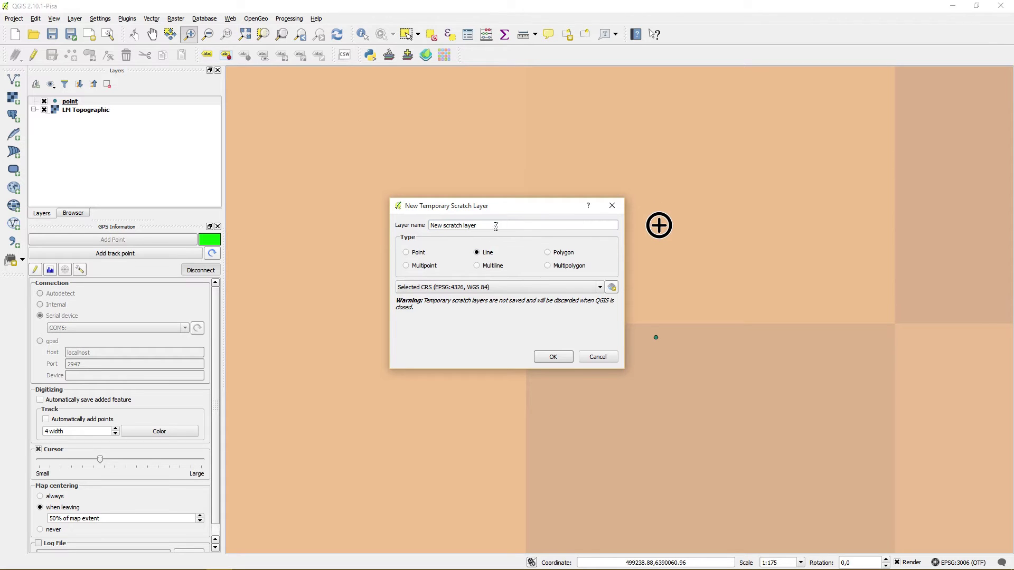
key(shift+Tab)
text(line)
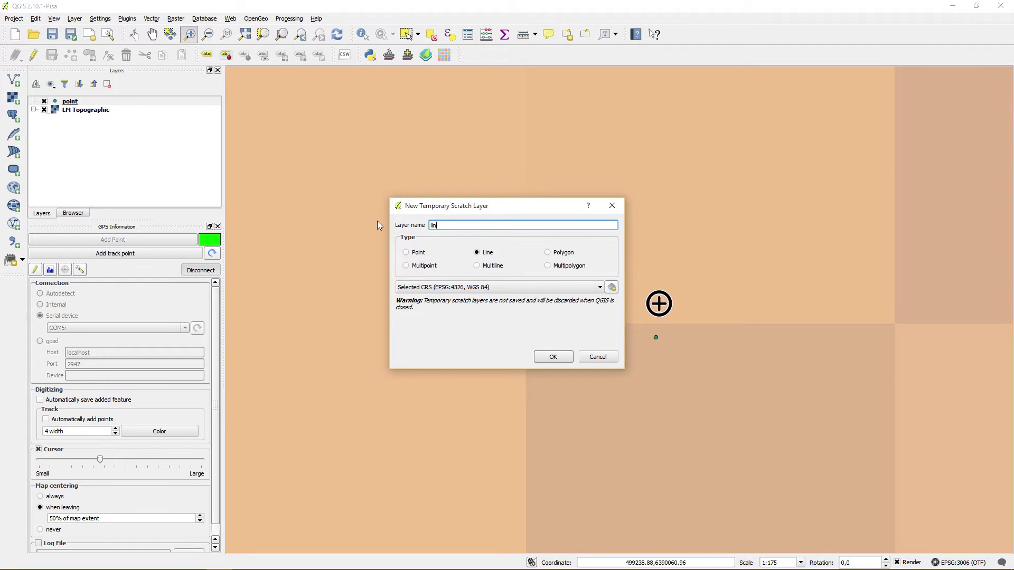
key(Return)
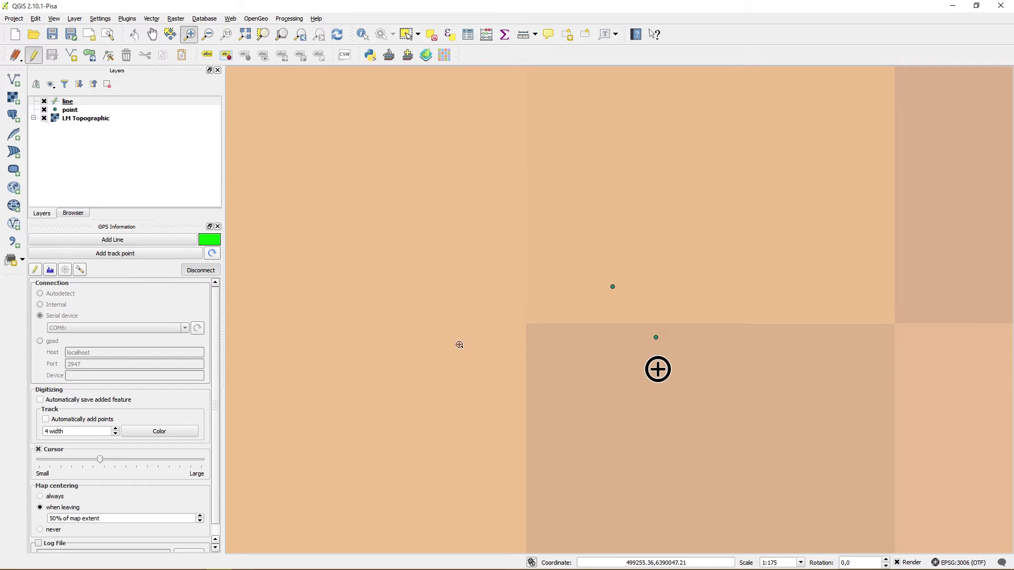
Add a GPS track vertex and save the track as the first line.
click(113, 240)
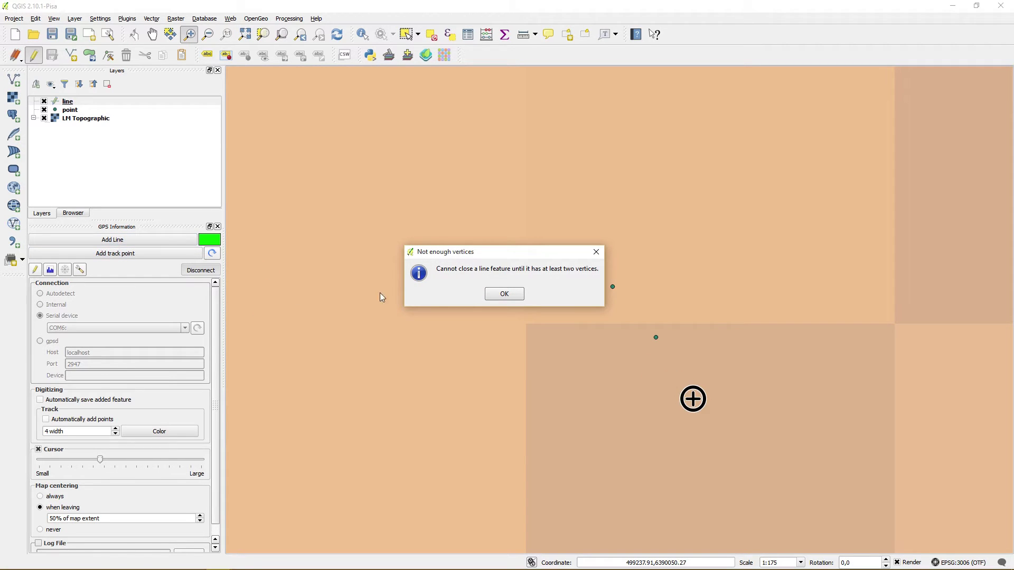
click(504, 294)
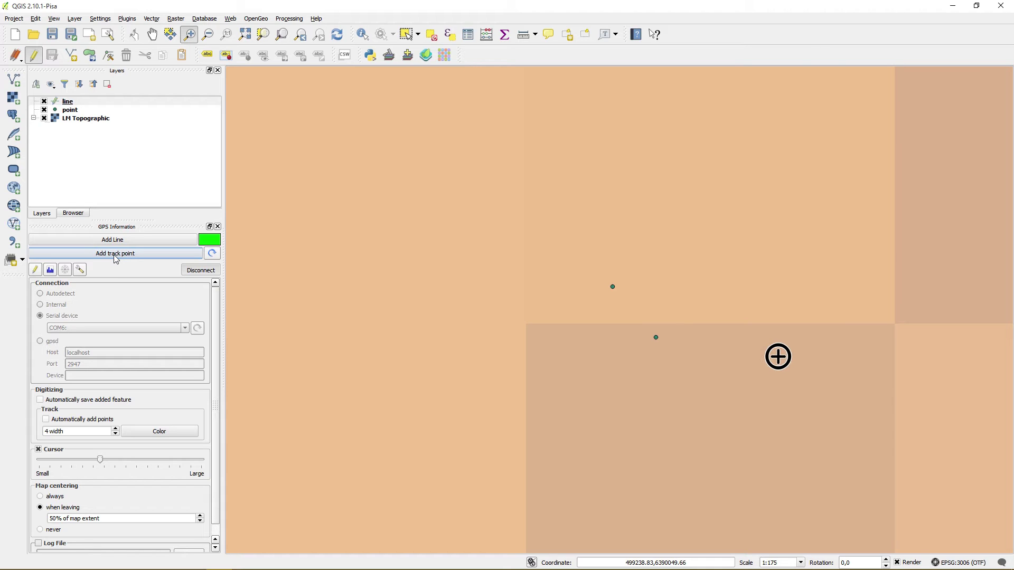
click(115, 255)
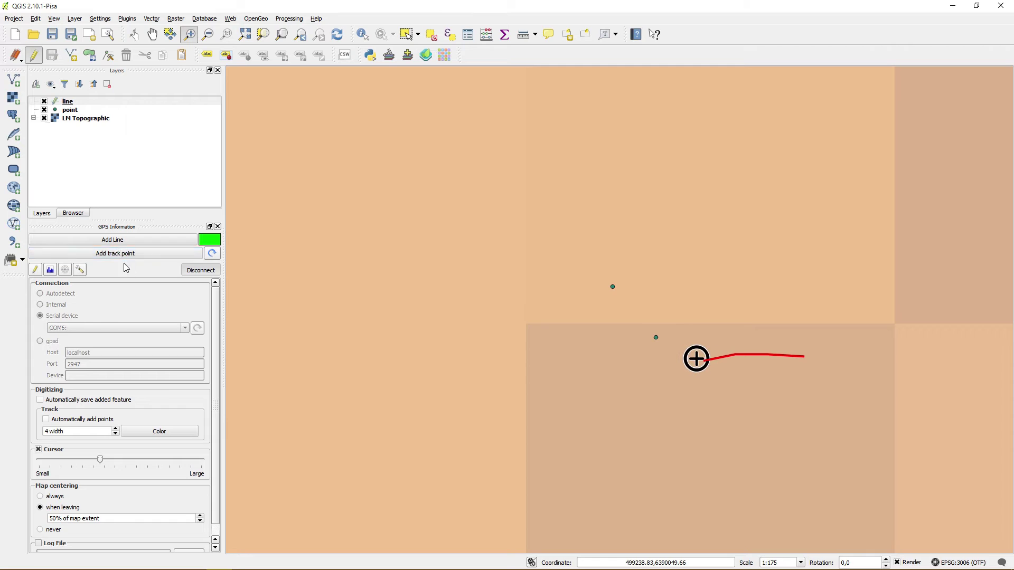
click(119, 240)
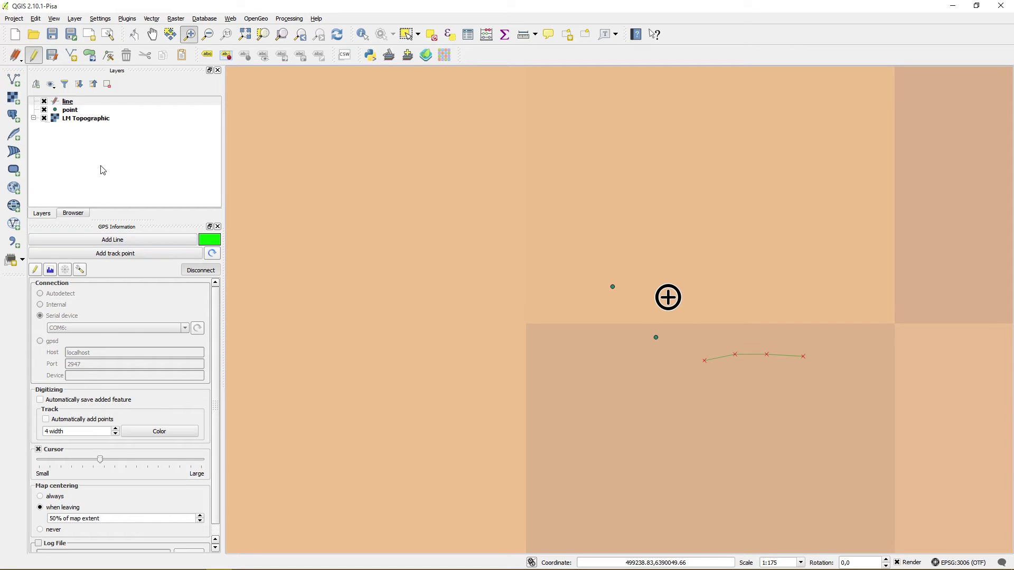
Record a second line with automatic vertices, save the layer edits, and re-enable automatic saving.
click(46, 420)
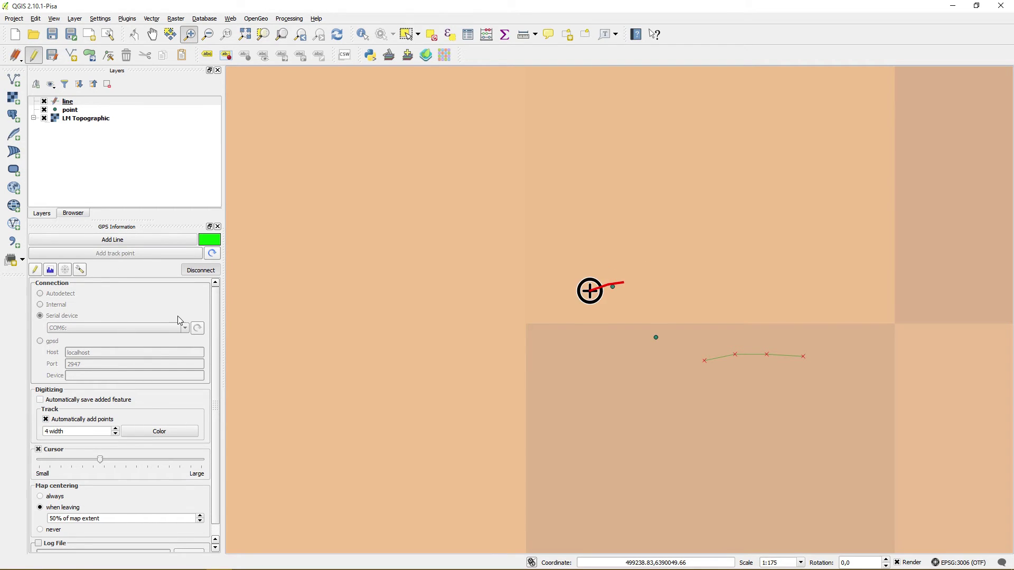
click(214, 256)
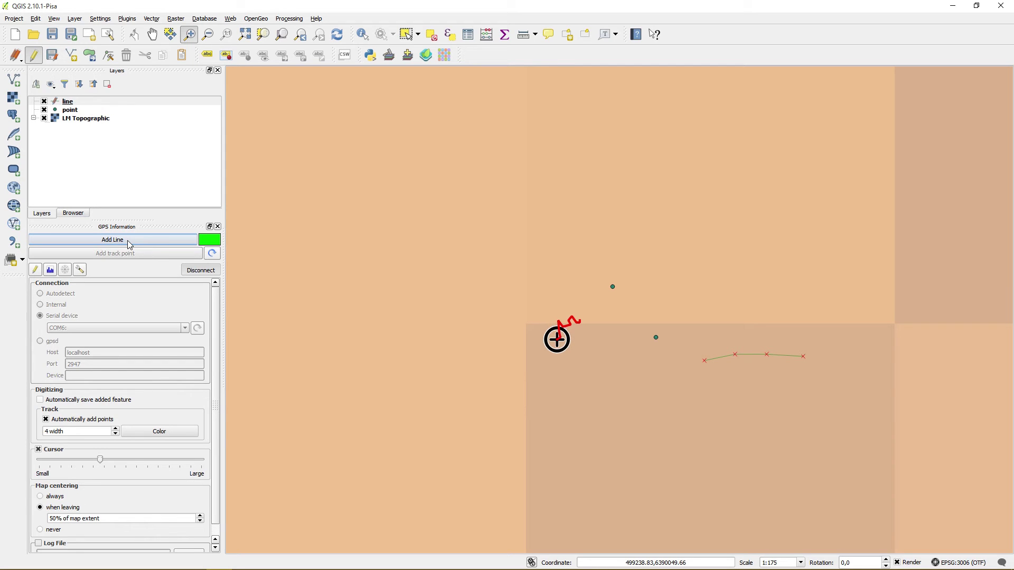
click(127, 240)
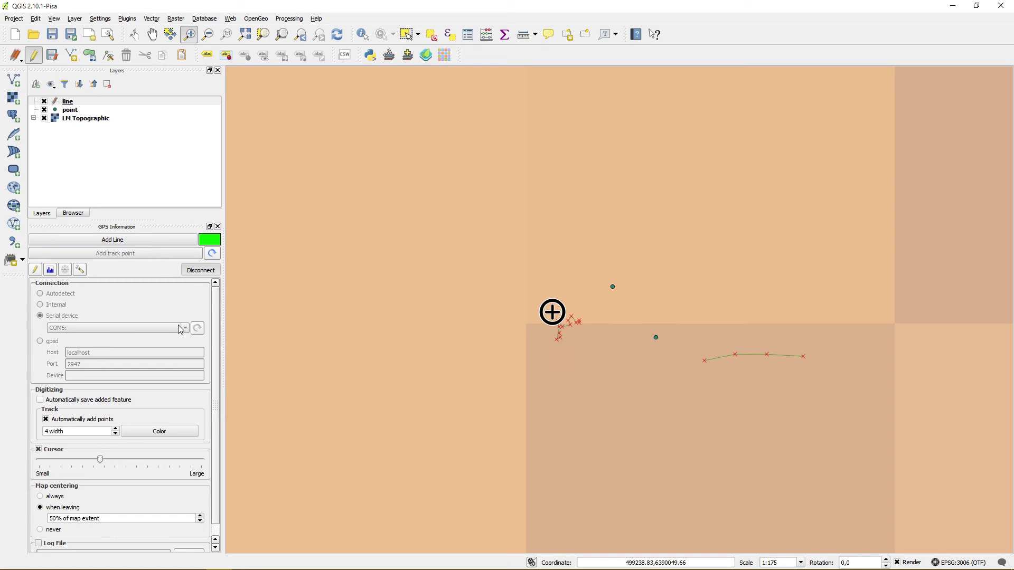
key(ctrl+e)
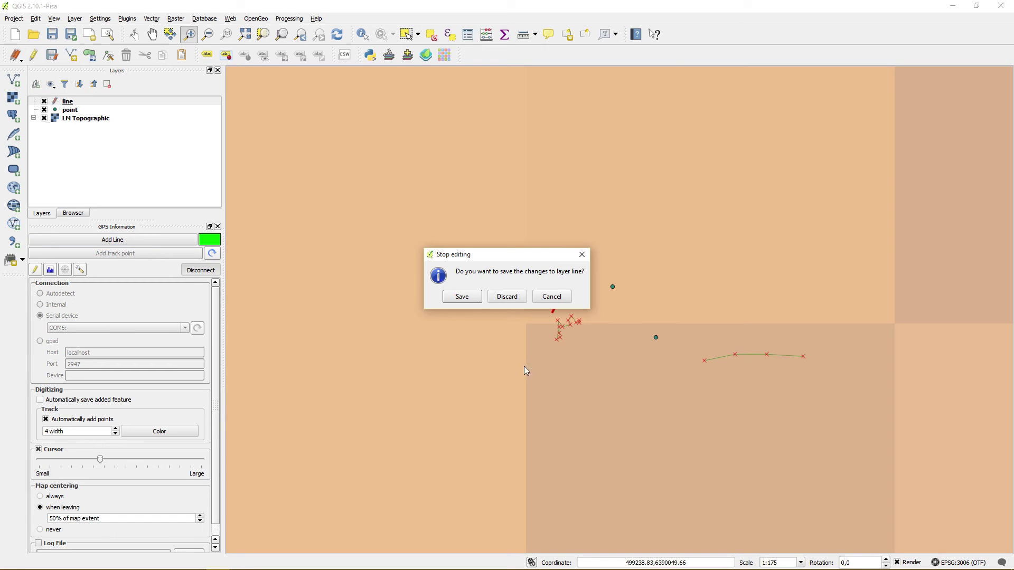
click(462, 296)
click(39, 400)
Create a polygon-type temporary scratch layer named 'polygon'.
click(10, 245)
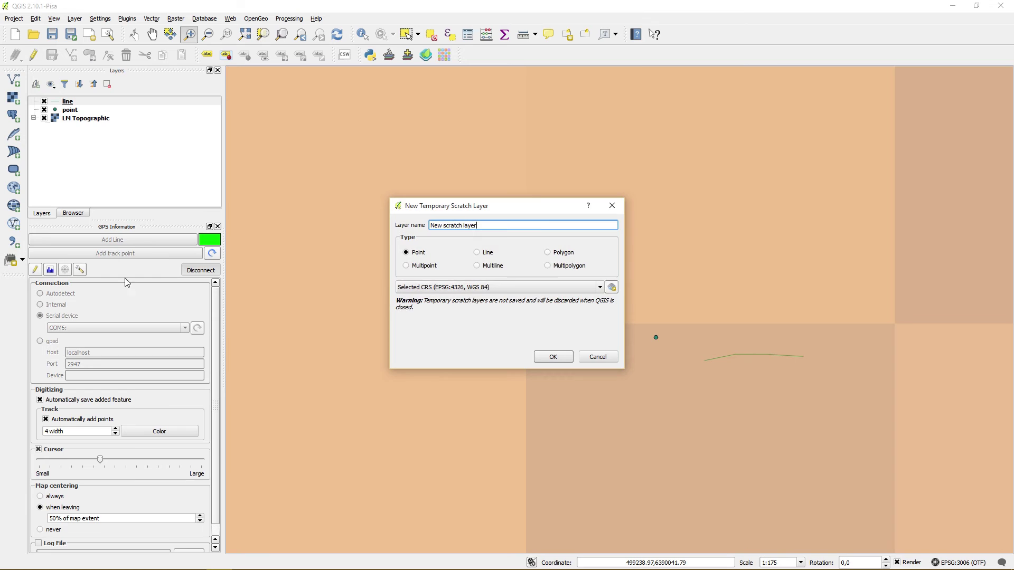
click(547, 252)
triple_click(518, 225)
text(polygon)
key(Return)
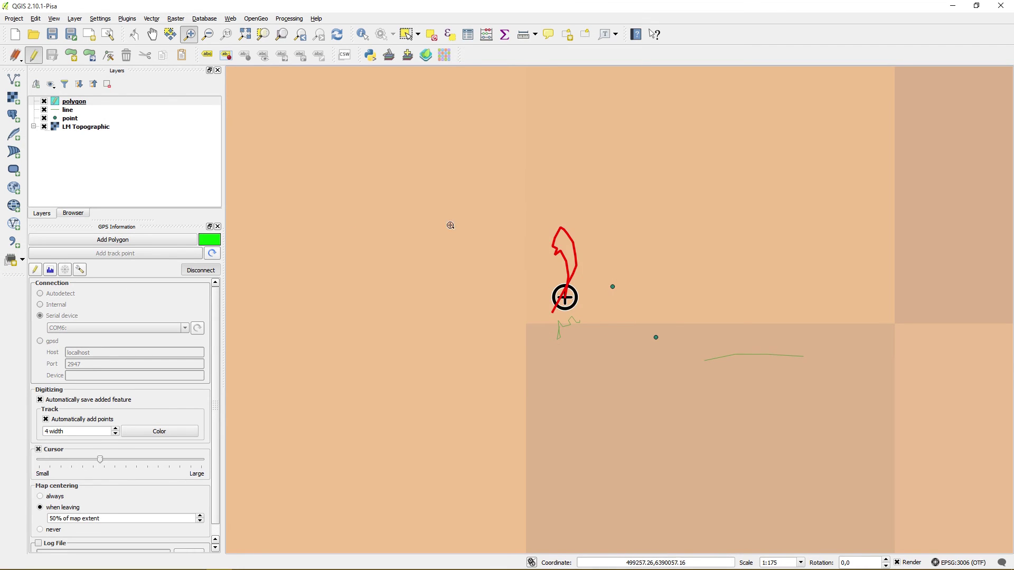
Switch to manual track points and capture the first polygon from three GPS vertices.
click(45, 419)
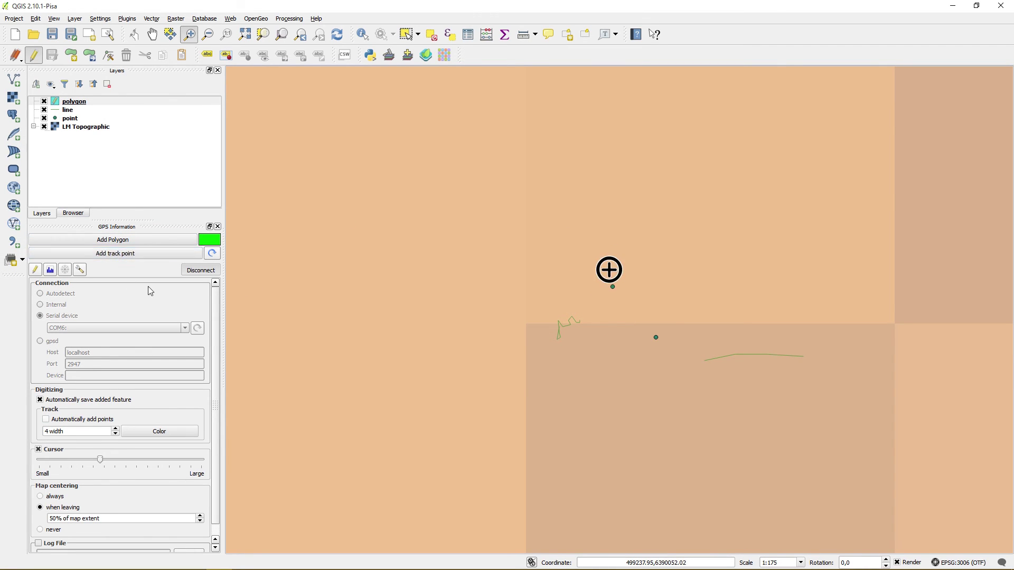
click(126, 254)
click(126, 255)
click(126, 255)
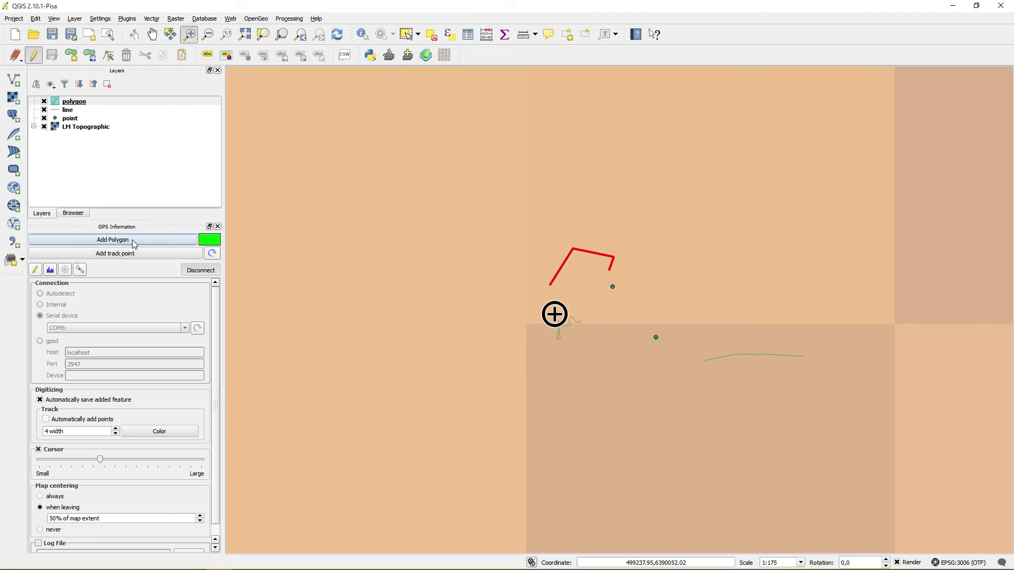
click(132, 239)
Capture a second, small triangle polygon from GPS track vertices.
click(126, 253)
click(125, 254)
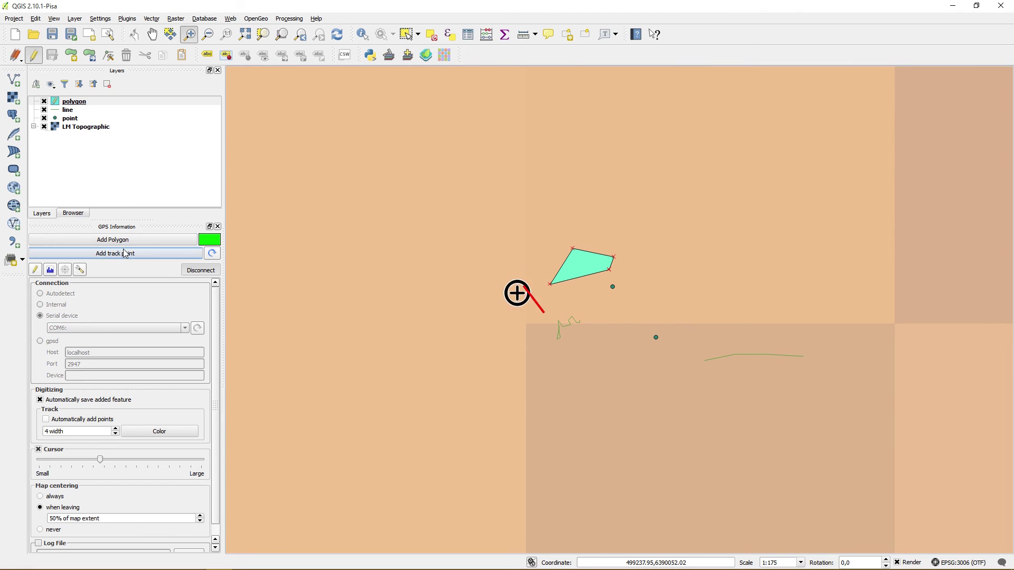
click(127, 240)
click(129, 253)
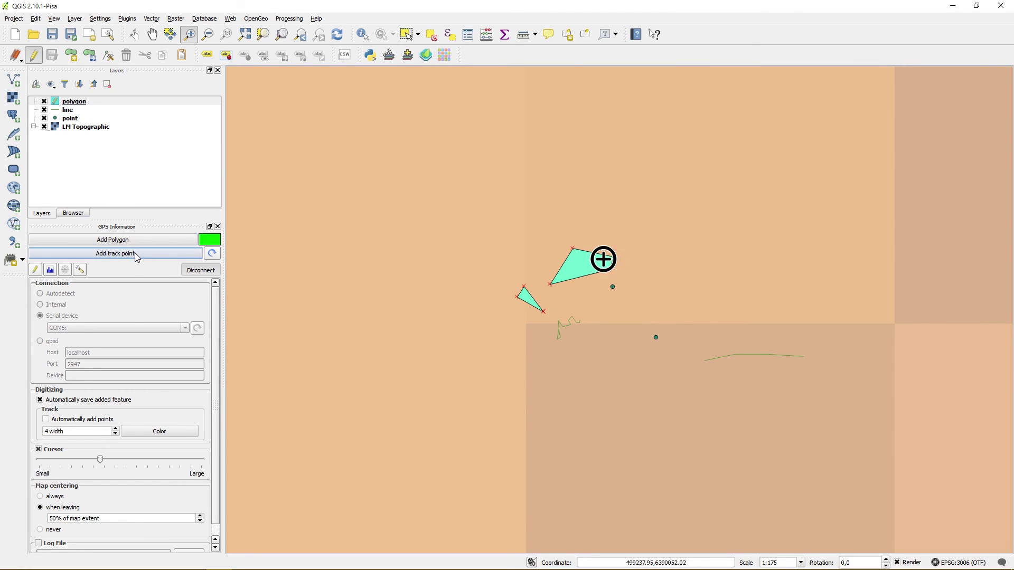
Capture a third polygon from a longer GPS track.
click(134, 253)
click(136, 252)
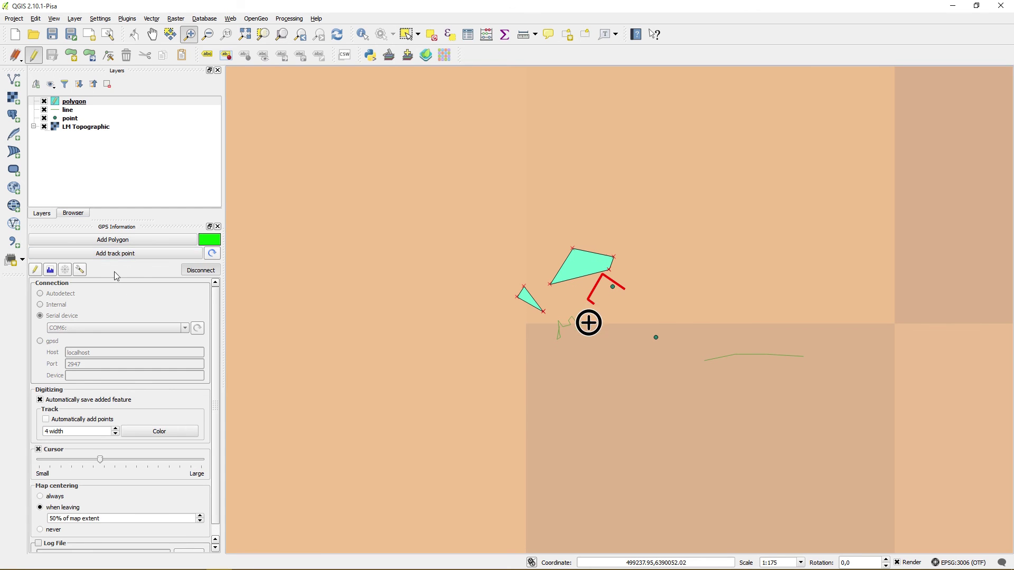
click(126, 255)
click(127, 255)
click(127, 254)
click(122, 241)
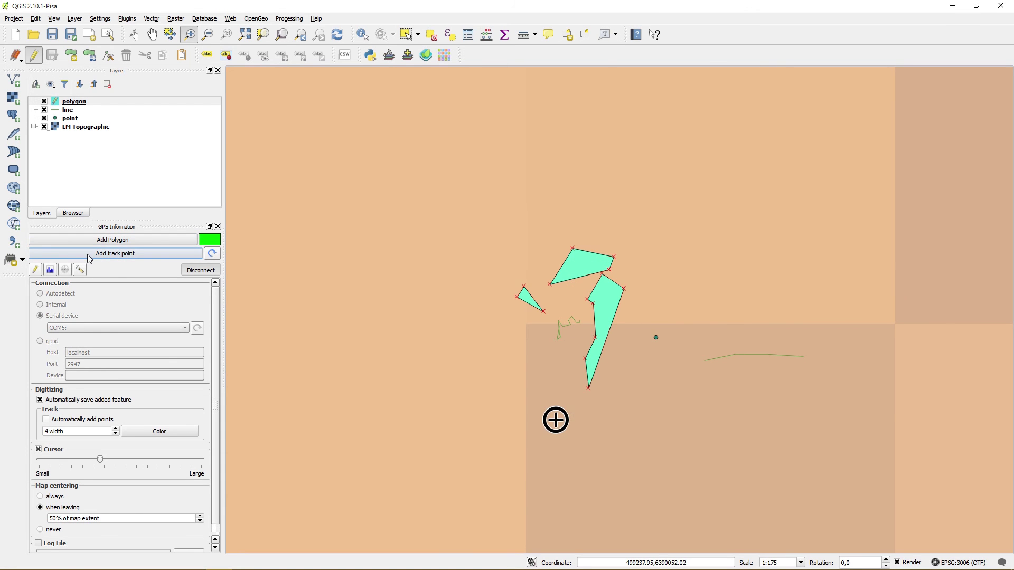